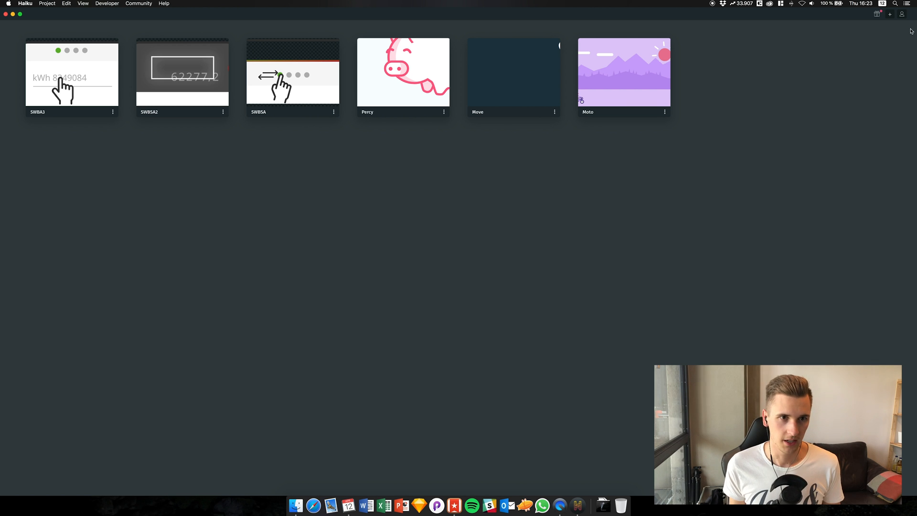
# - Start a new project, then cancel the Name Project dialog to return to the gallery
pyautogui.click(889, 16)
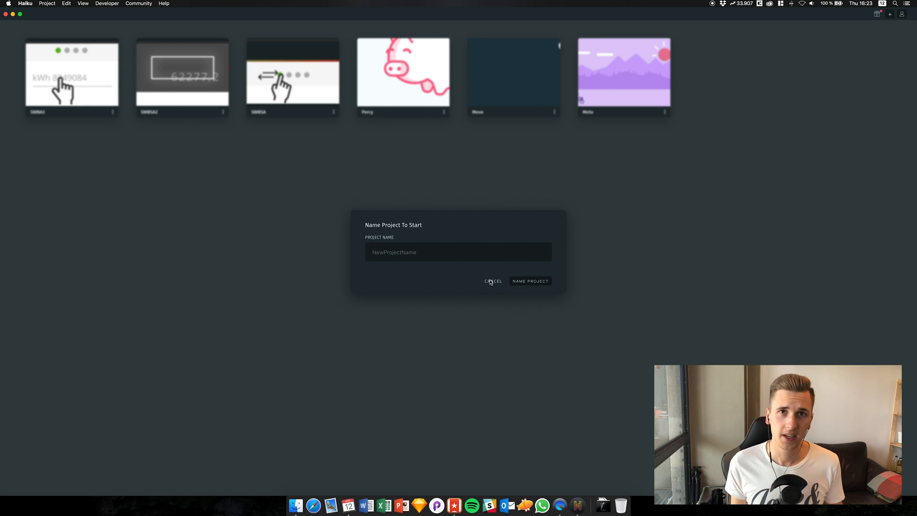
pyautogui.click(491, 282)
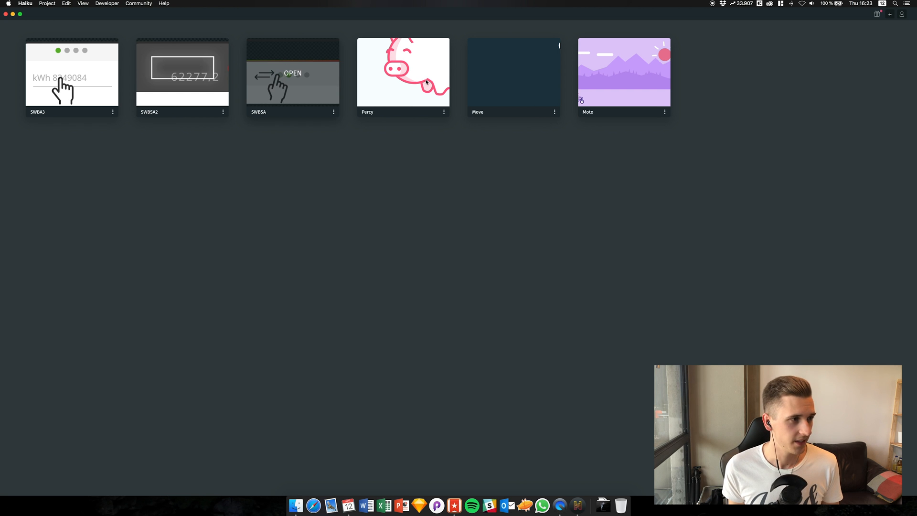
# - Open the SWBSA project and bring up the actions menu for its SWBSA.sketch file
pyautogui.click(292, 73)
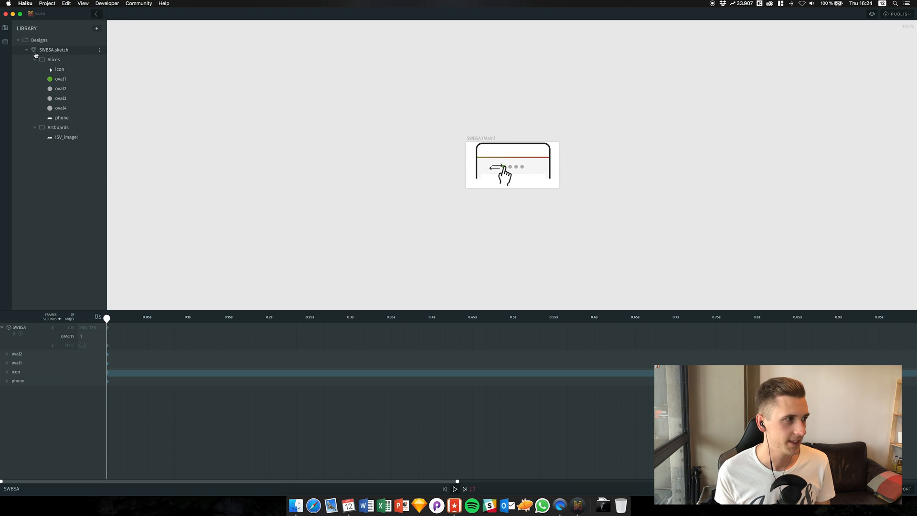
pyautogui.click(100, 52)
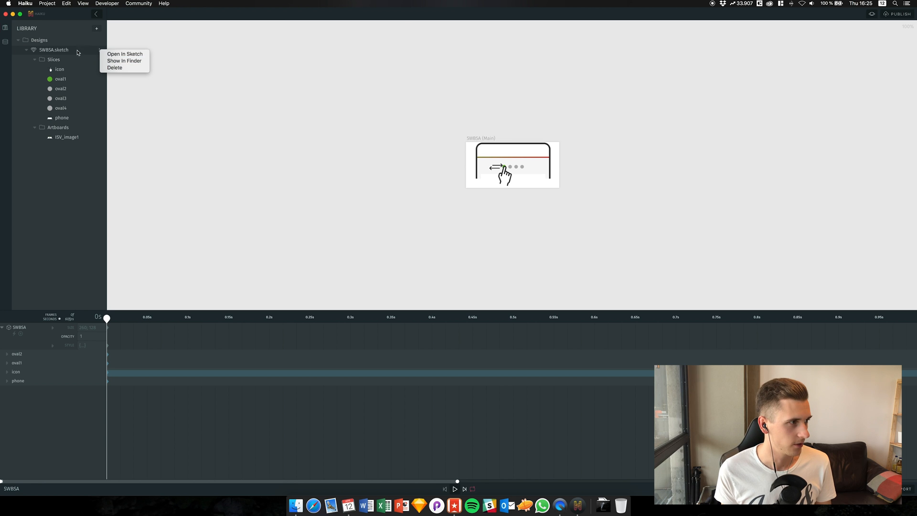
# - Open the design in Sketch, fit the whole page in view and select the ISV_image1 artboard
pyautogui.click(123, 60)
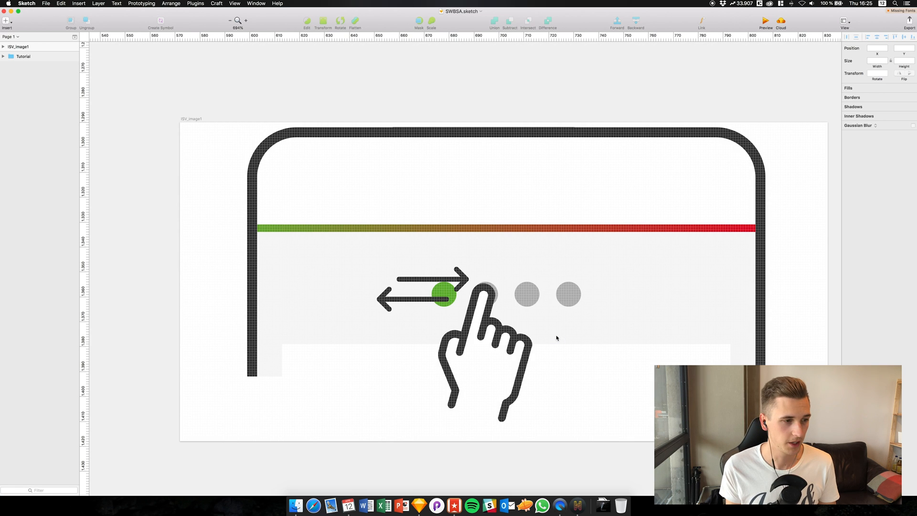
pyautogui.press('super+0')
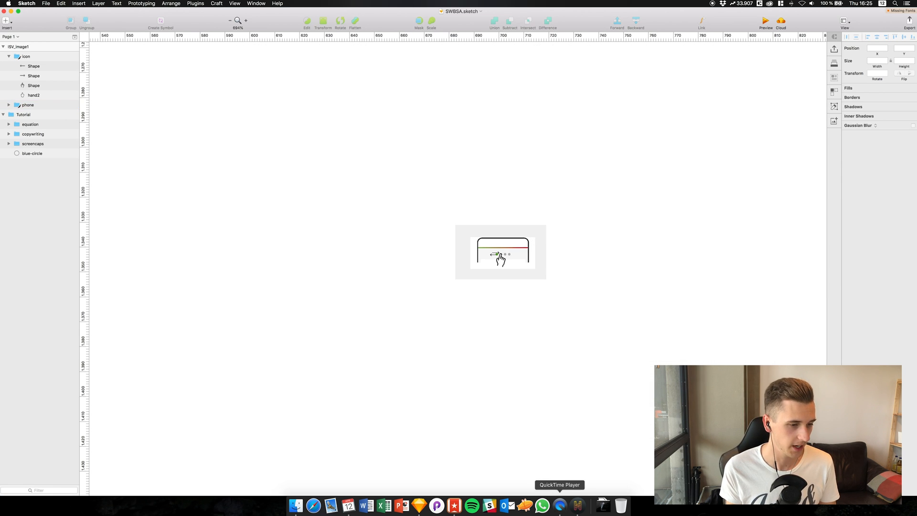
pyautogui.press('super+1')
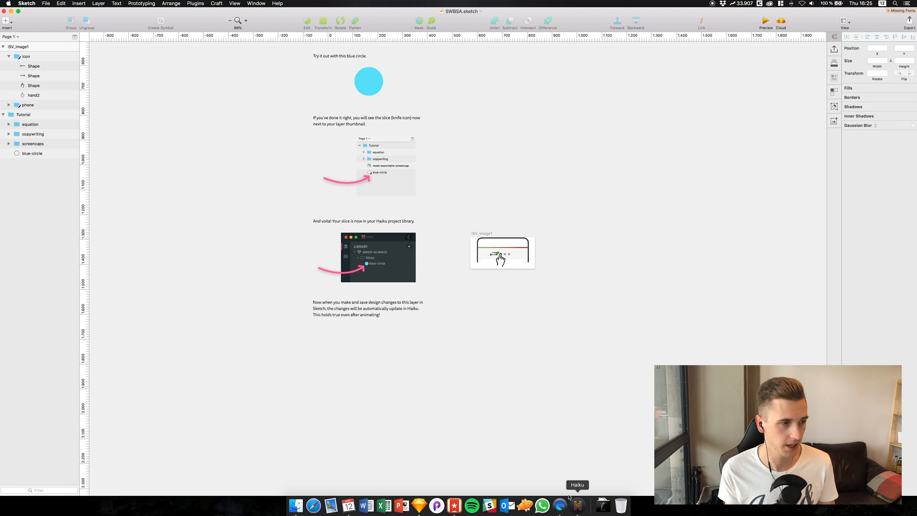
pyautogui.scroll(5, 476, 324)
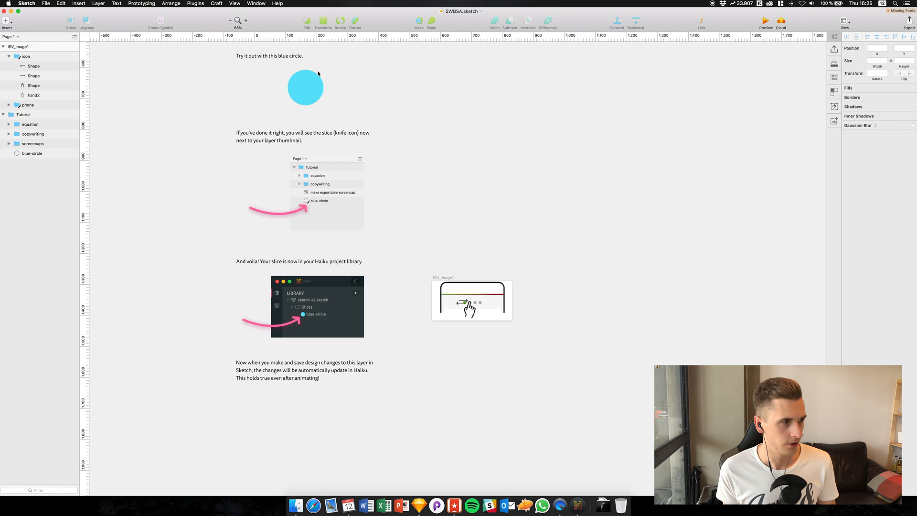
pyautogui.click(444, 290)
pyautogui.click(447, 280)
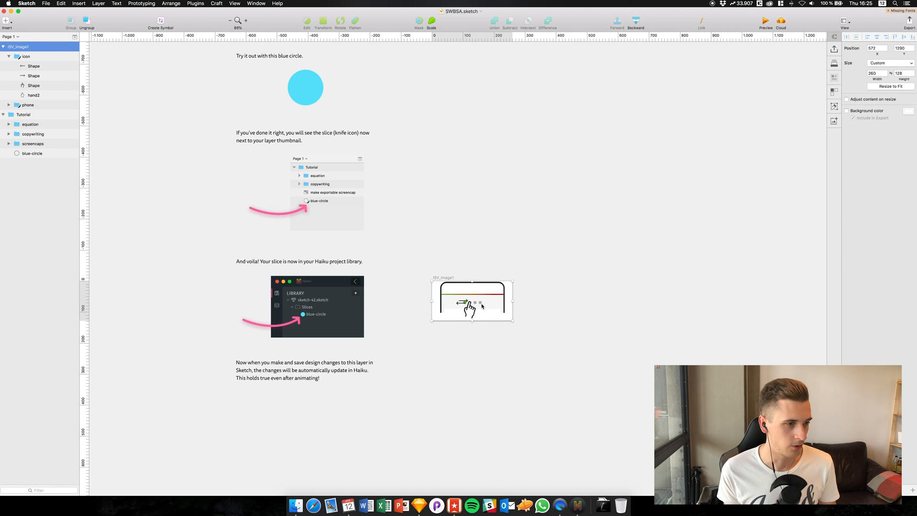
pyautogui.scroll(2, 471, 301)
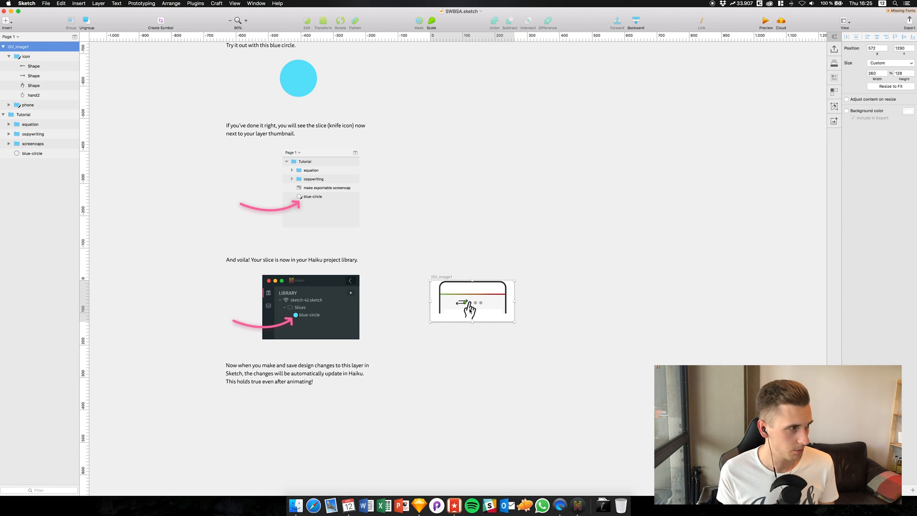
# - Inspect the icon group without renaming it, then switch back to Haiku from the Dock
pyautogui.click(25, 56)
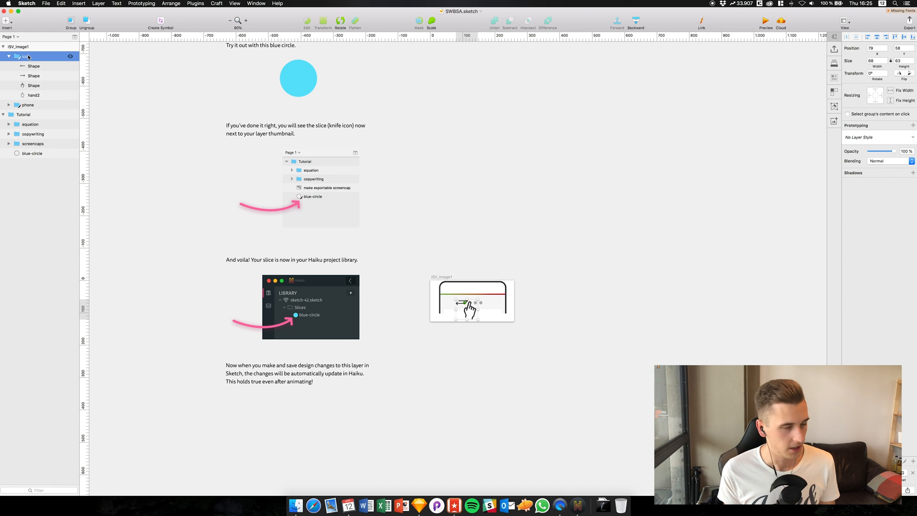
pyautogui.press('super+r')
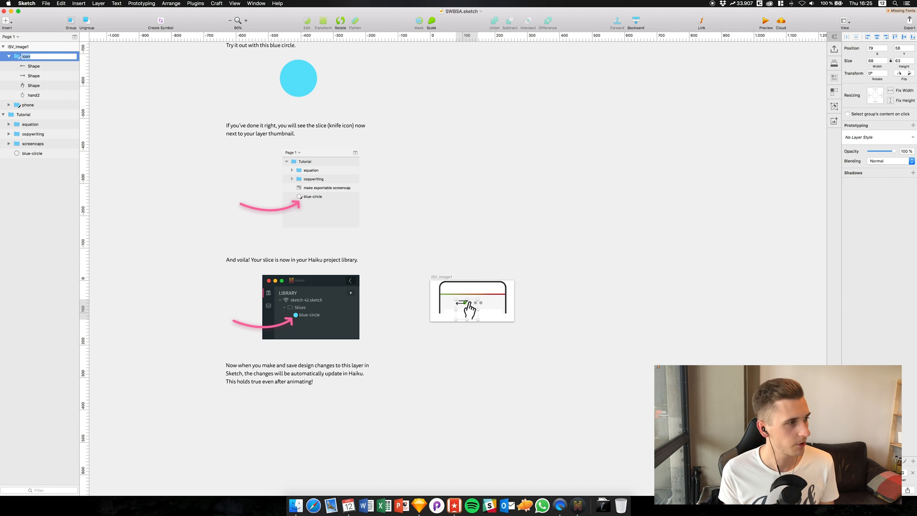
pyautogui.click(23, 115)
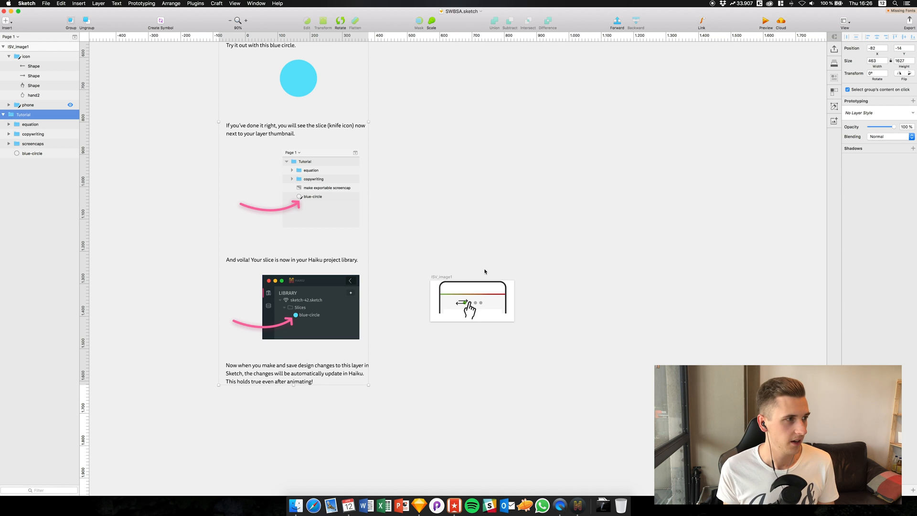
pyautogui.click(577, 506)
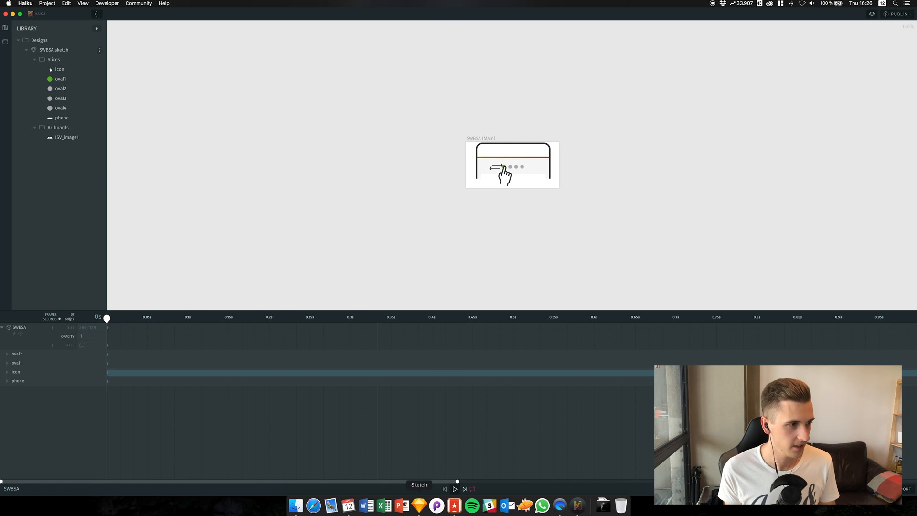
pyautogui.click(420, 508)
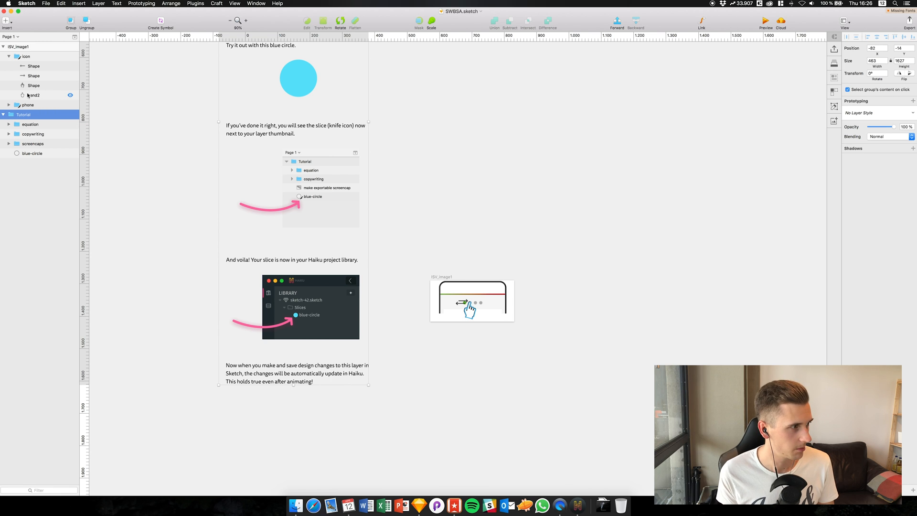
pyautogui.click(10, 125)
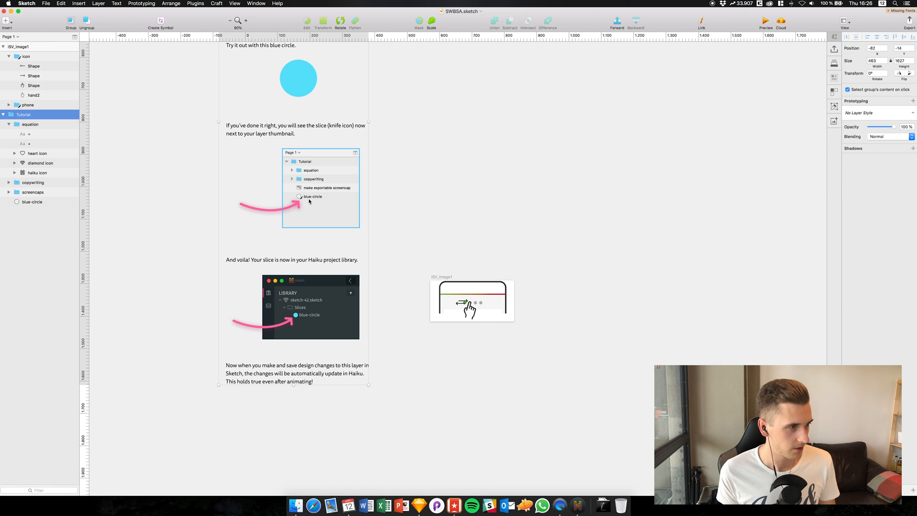
pyautogui.press('Escape')
pyautogui.doubleClick(324, 194)
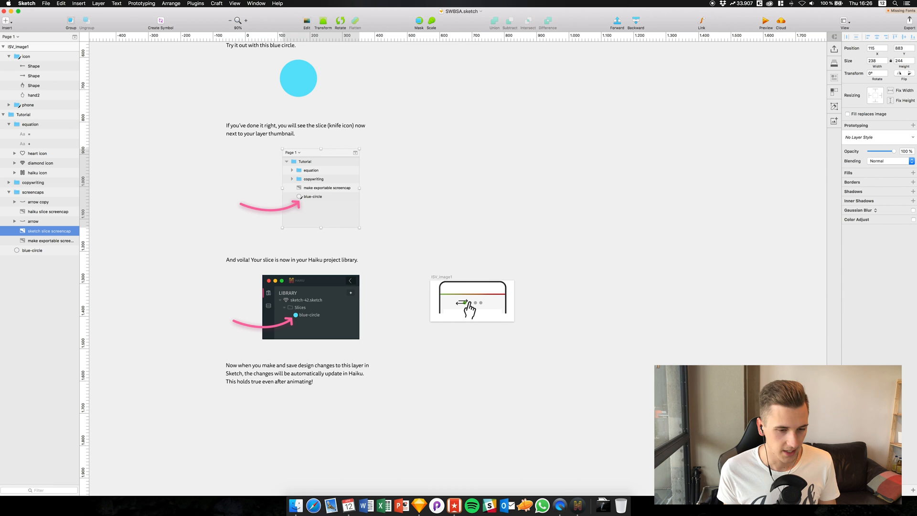
pyautogui.click(578, 505)
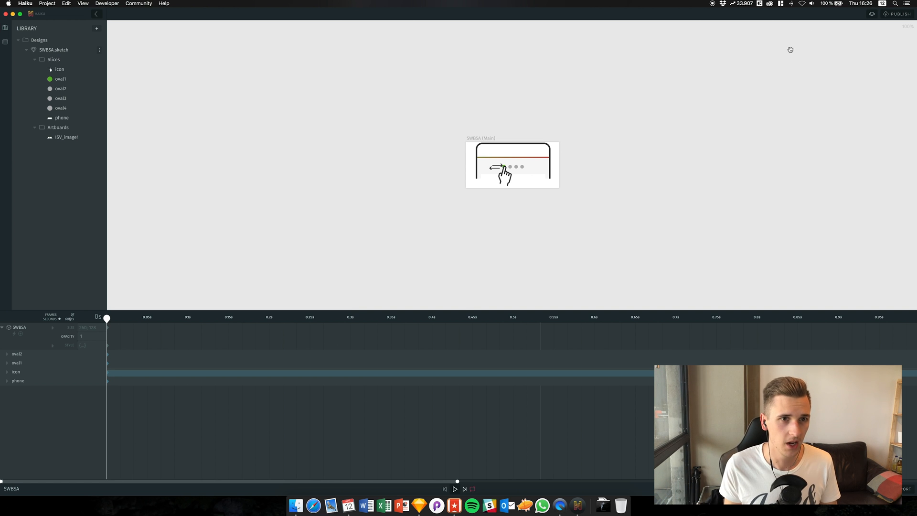
pyautogui.click(872, 14)
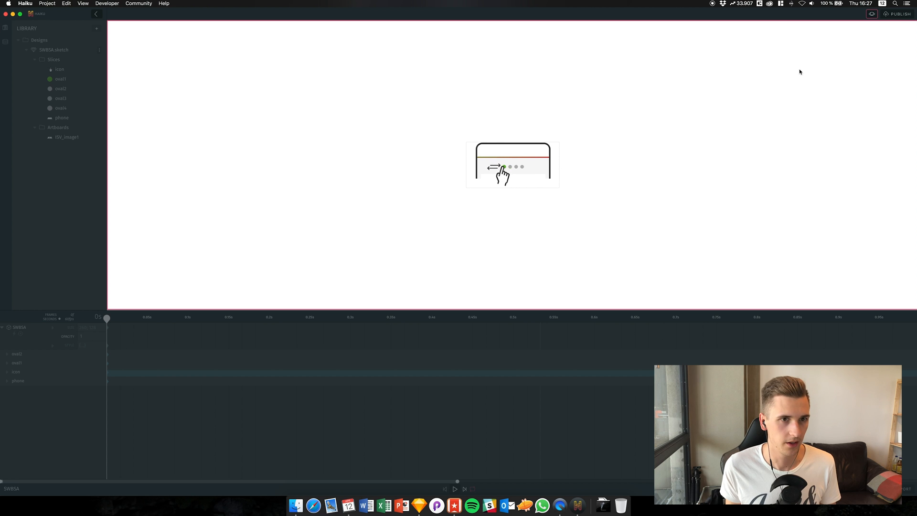
pyautogui.click(871, 14)
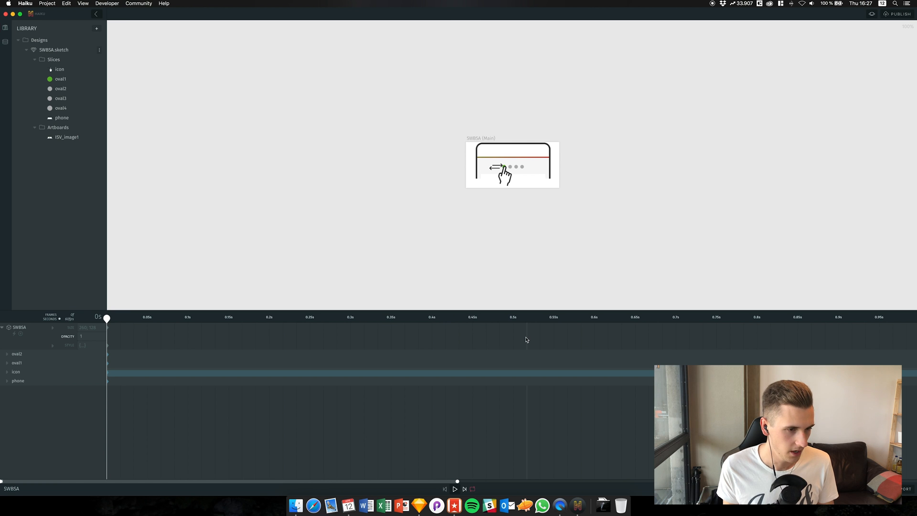
pyautogui.scroll(5, 526, 338)
pyautogui.scroll(5, 526, 339)
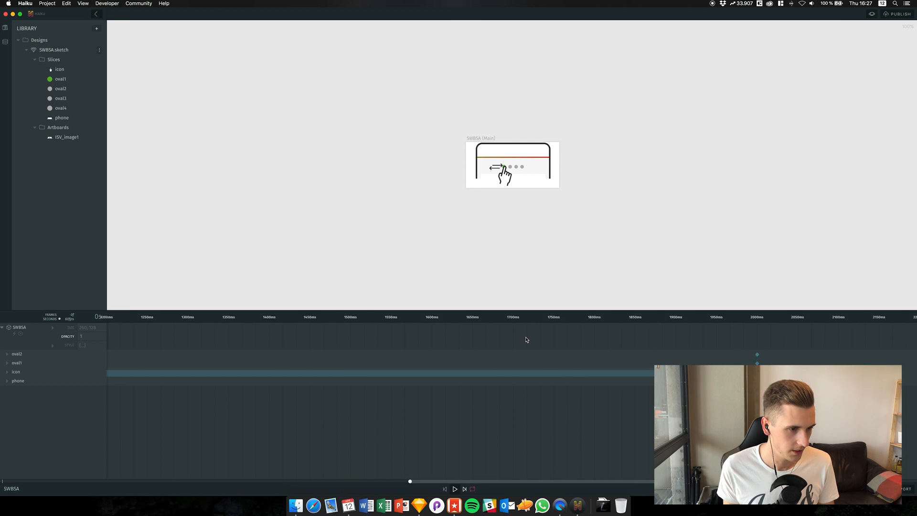
pyautogui.scroll(-5, 527, 338)
pyautogui.scroll(-3, 533, 351)
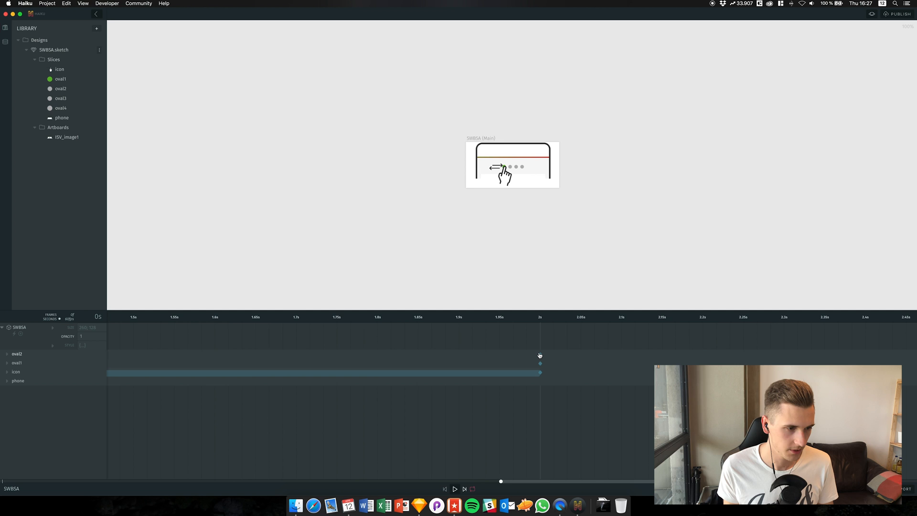
pyautogui.scroll(3, 541, 356)
pyautogui.scroll(3, 540, 355)
pyautogui.scroll(3, 540, 355)
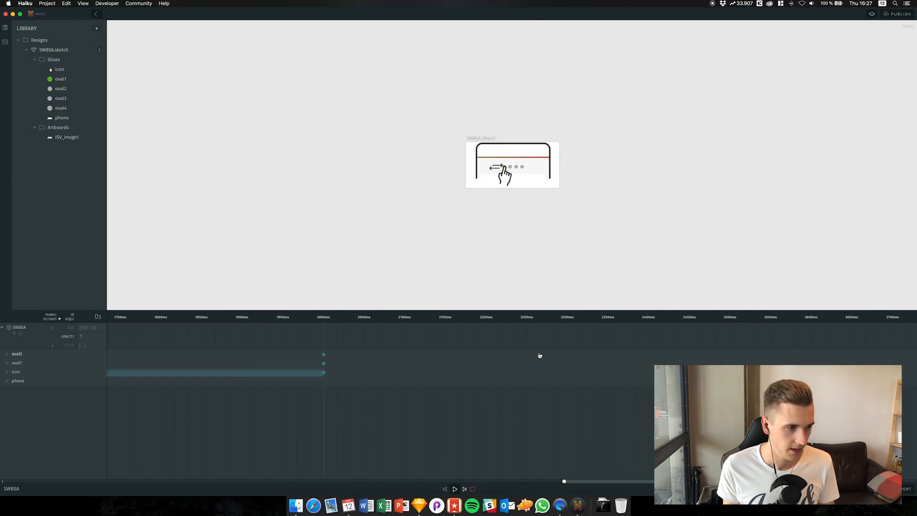
pyautogui.scroll(-3, 540, 356)
pyautogui.scroll(-3, 540, 356)
pyautogui.scroll(-3, 540, 356)
pyautogui.scroll(-2, 540, 355)
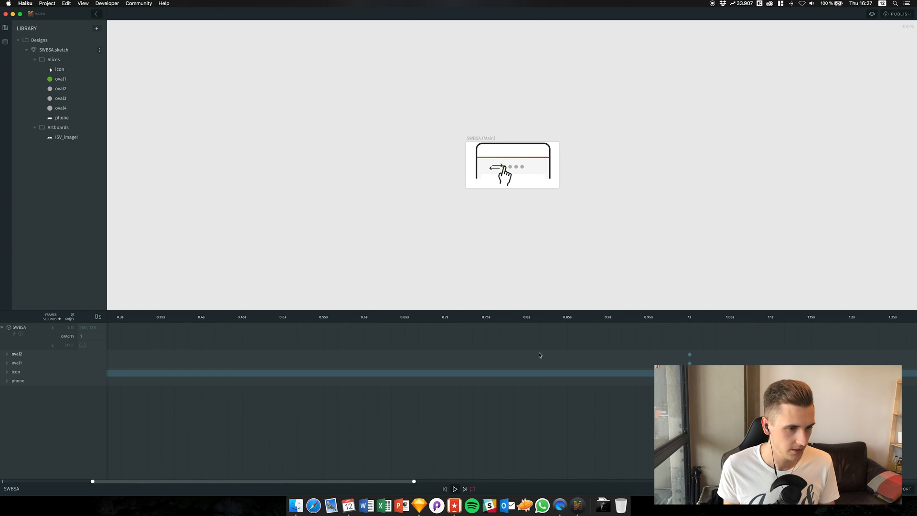
pyautogui.scroll(3, 539, 355)
pyautogui.scroll(3, 540, 354)
pyautogui.scroll(3, 539, 355)
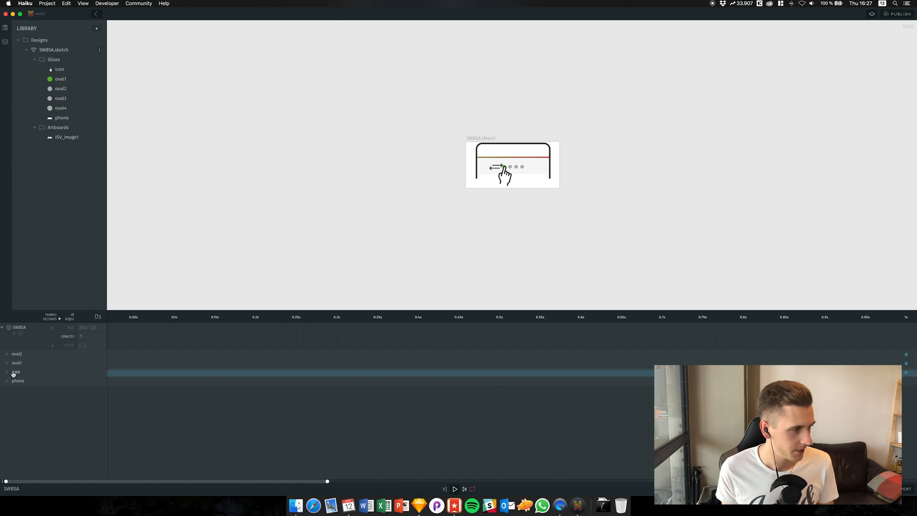
# - Expand the icon layer's properties, peek at oval1's rows and collapse them again
pyautogui.click(16, 373)
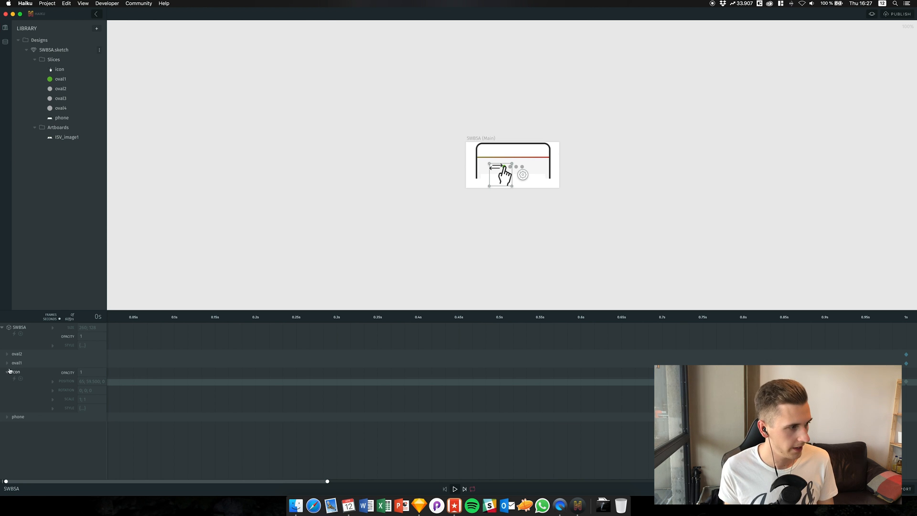
pyautogui.click(12, 362)
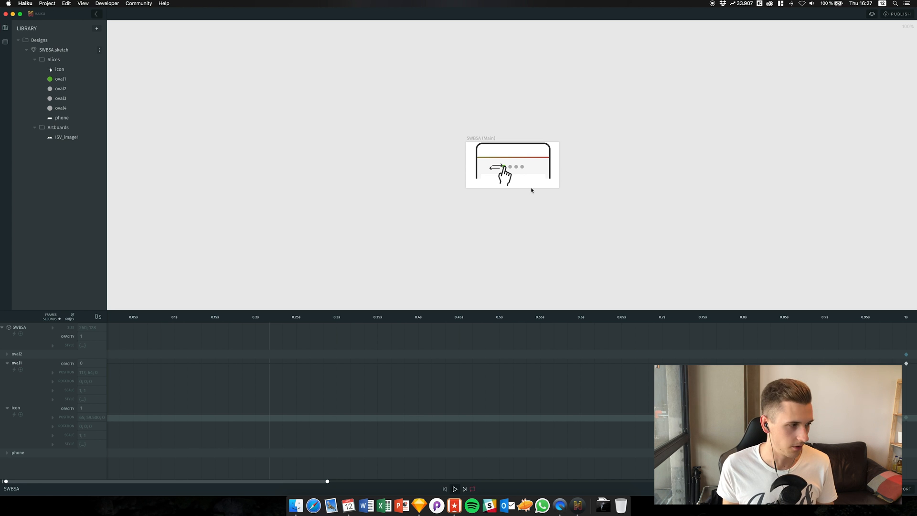
pyautogui.click(9, 364)
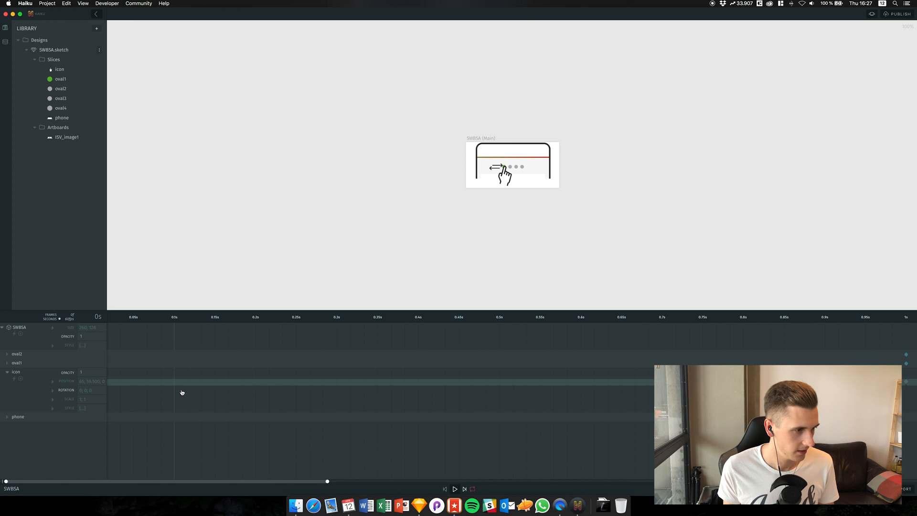
pyautogui.hscroll(8, 297, 387)
pyautogui.hscroll(-6, 297, 388)
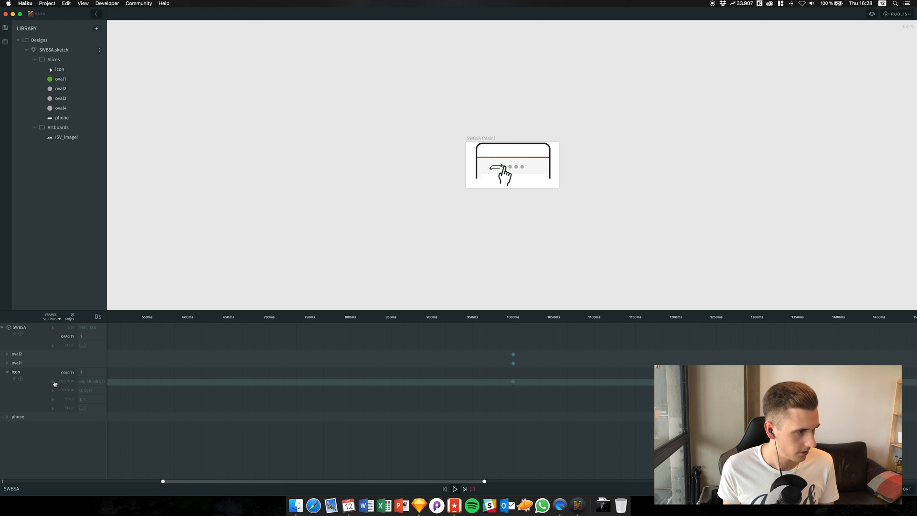
# - Split the hand icon's Position into X and Y rows and scrub the playhead around the 1000ms keyframe
pyautogui.click(65, 382)
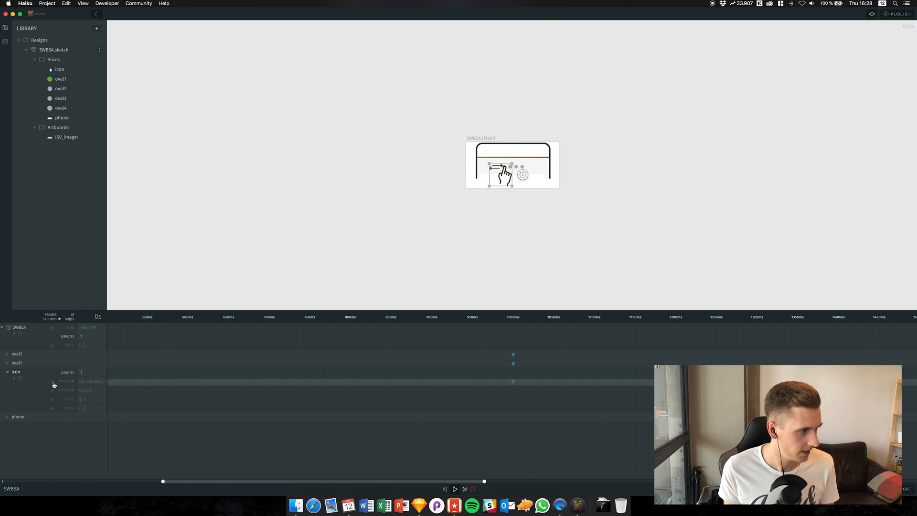
pyautogui.click(66, 382)
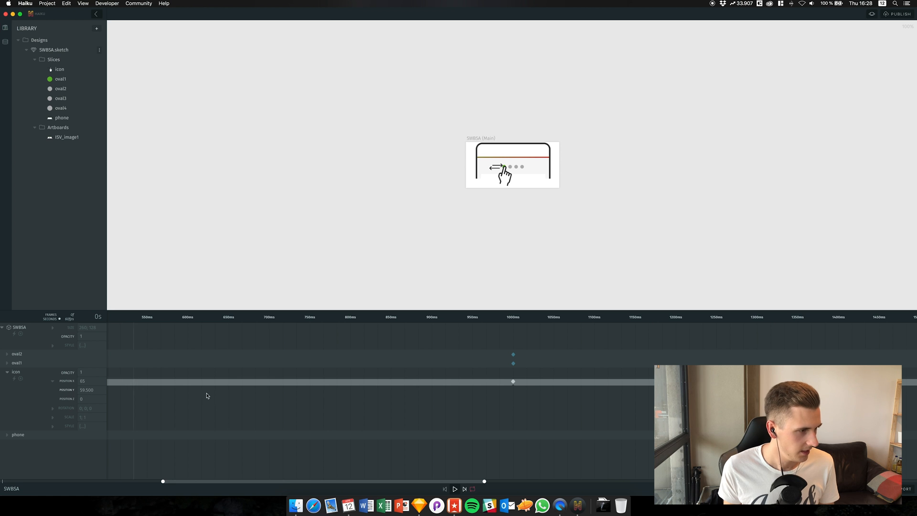
pyautogui.hscroll(8, 222, 390)
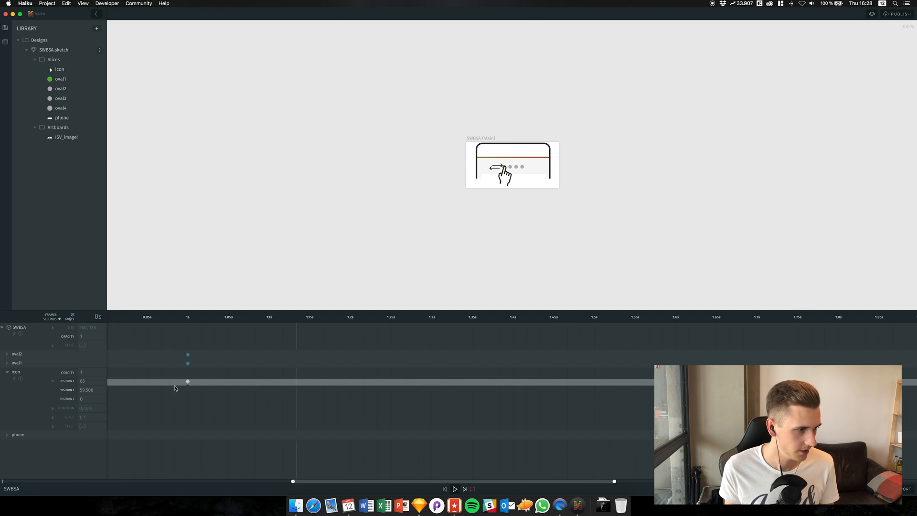
pyautogui.hscroll(-10, 175, 388)
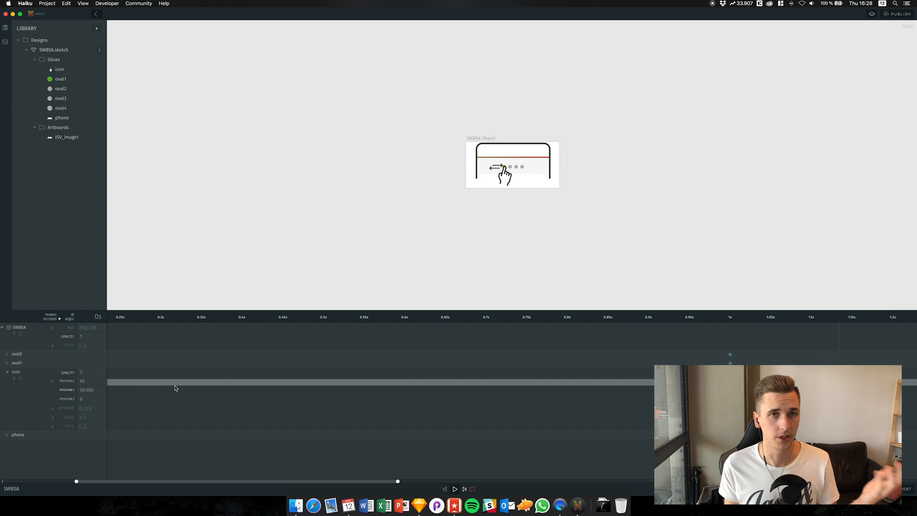
pyautogui.hscroll(5, 228, 381)
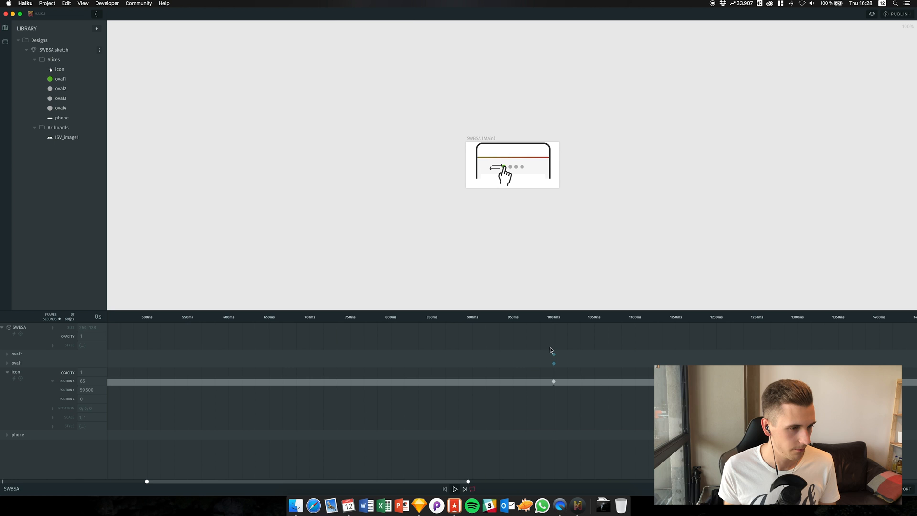
pyautogui.click(554, 318)
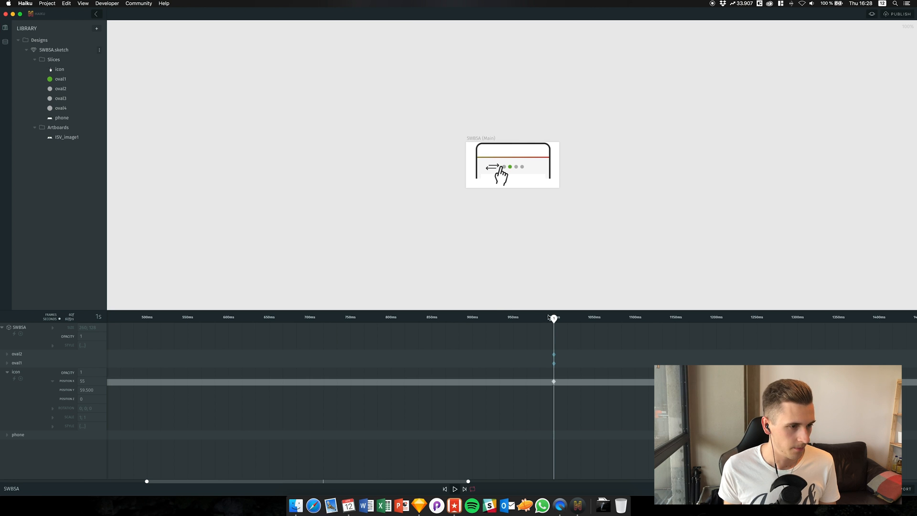
pyautogui.moveTo(553, 317)
pyautogui.mouseDown()
pyautogui.moveTo(528, 317)
pyautogui.moveTo(554, 317)
pyautogui.mouseUp()
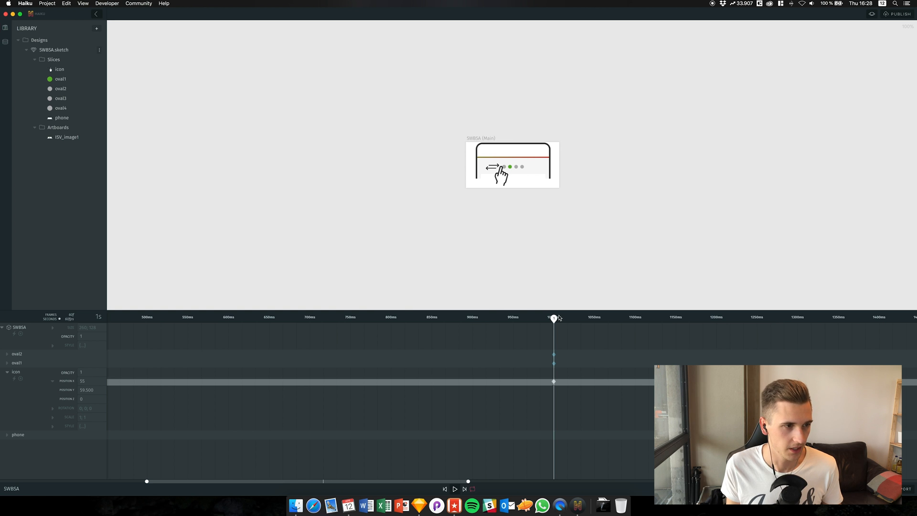
pyautogui.moveTo(553, 317)
pyautogui.mouseDown()
pyautogui.moveTo(324, 317)
pyautogui.moveTo(553, 317)
pyautogui.mouseUp()
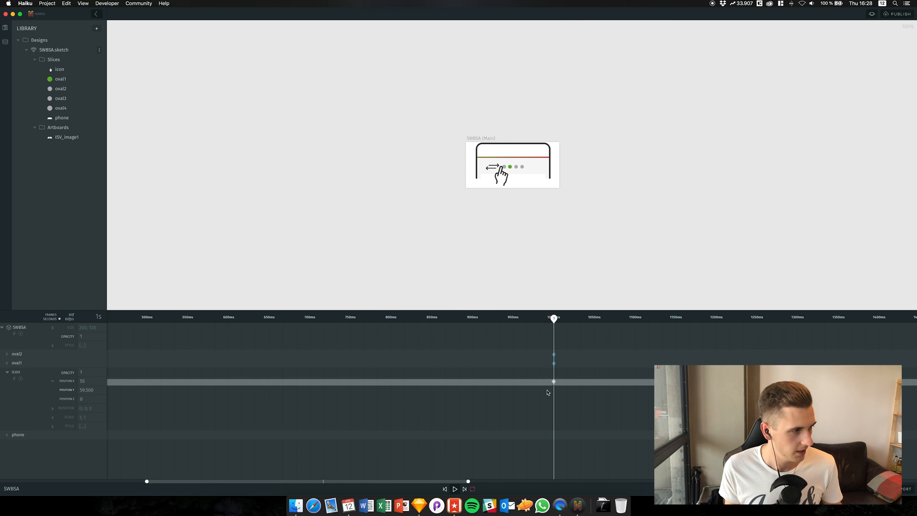
# - Expand oval1, scrub between 0.92s and 1s to compare its opacity with the hand, then select the icon's Position X tween
pyautogui.click(4, 364)
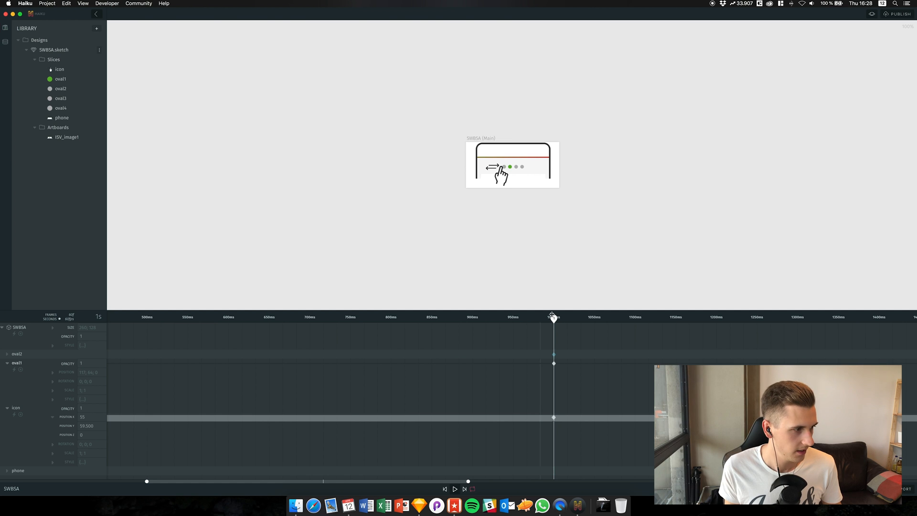
pyautogui.moveTo(554, 318)
pyautogui.mouseDown()
pyautogui.moveTo(486, 318)
pyautogui.moveTo(499, 318)
pyautogui.mouseUp()
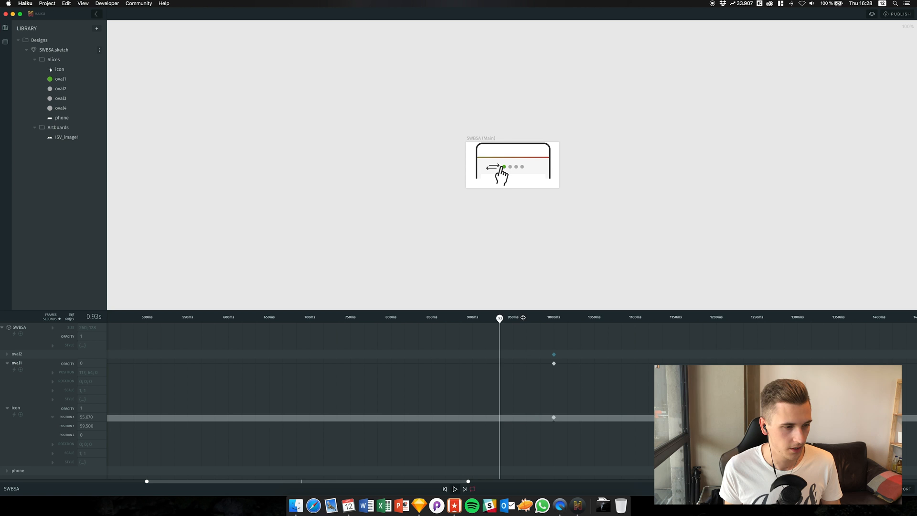
pyautogui.moveTo(523, 317); pyautogui.dragTo(553, 319)
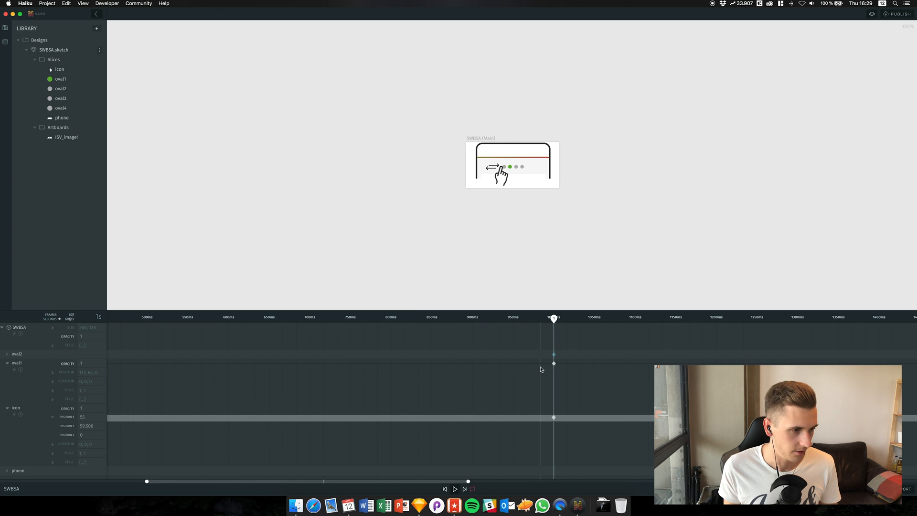
pyautogui.click(412, 417)
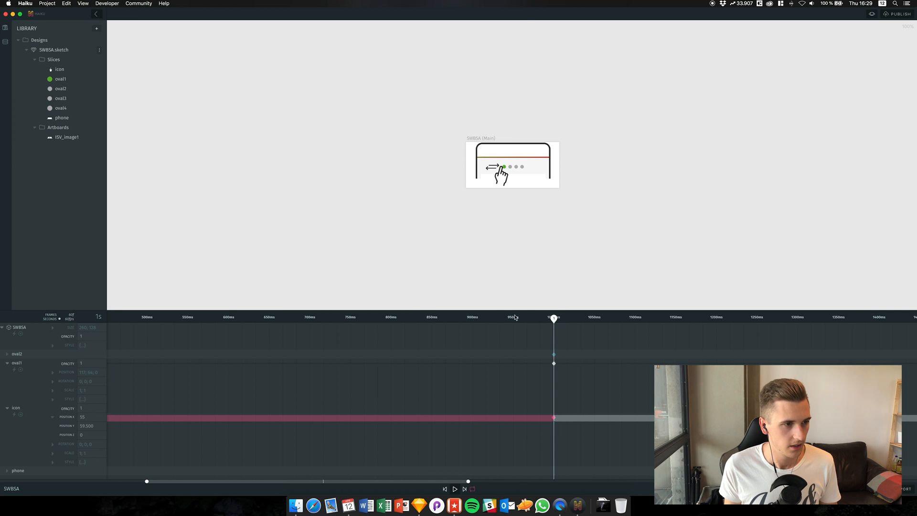
pyautogui.moveTo(554, 318)
pyautogui.mouseDown()
pyautogui.moveTo(241, 317)
pyautogui.moveTo(553, 319)
pyautogui.mouseUp()
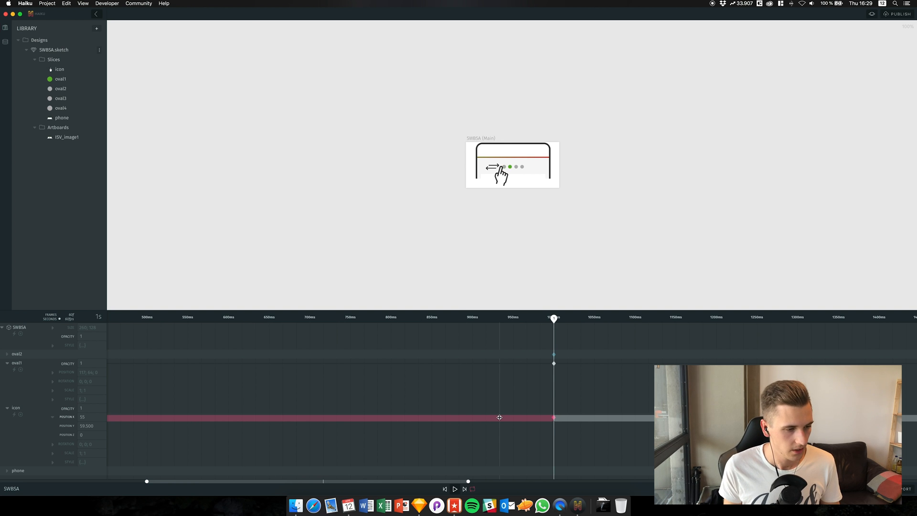
pyautogui.rightClick(527, 419)
pyautogui.moveTo(555, 455)
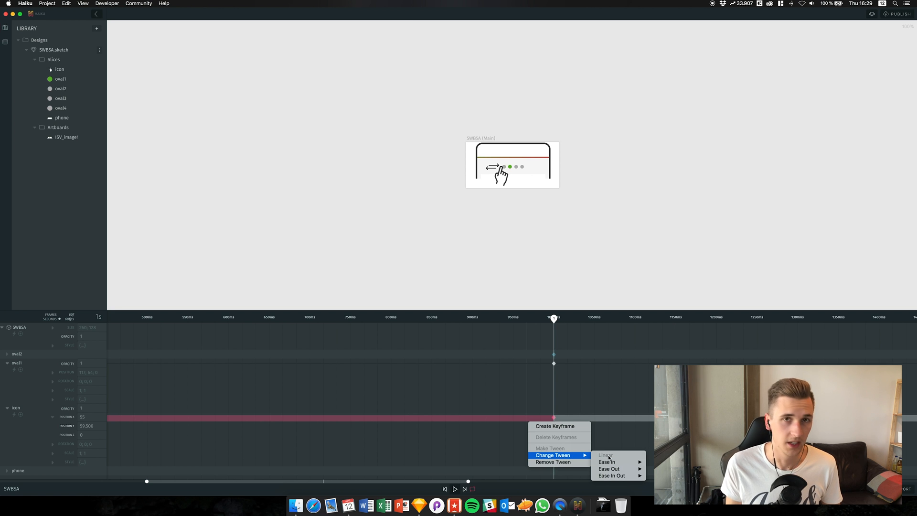
pyautogui.moveTo(614, 462)
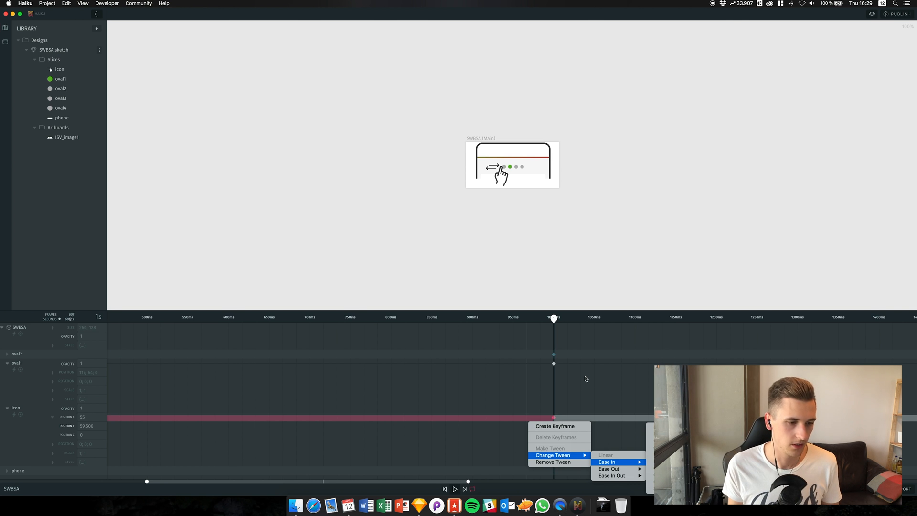
pyautogui.click(616, 395)
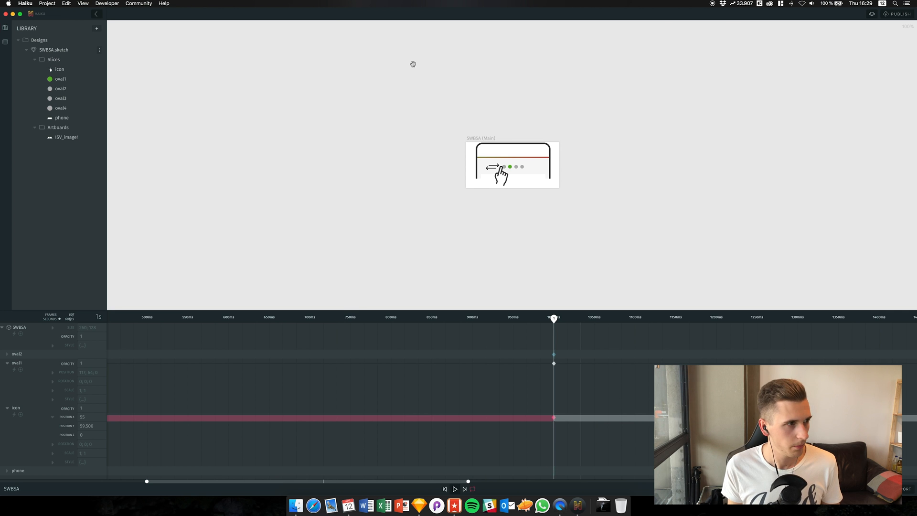
# - Return from the editor to the projects dashboard via the back arrow
pyautogui.click(97, 14)
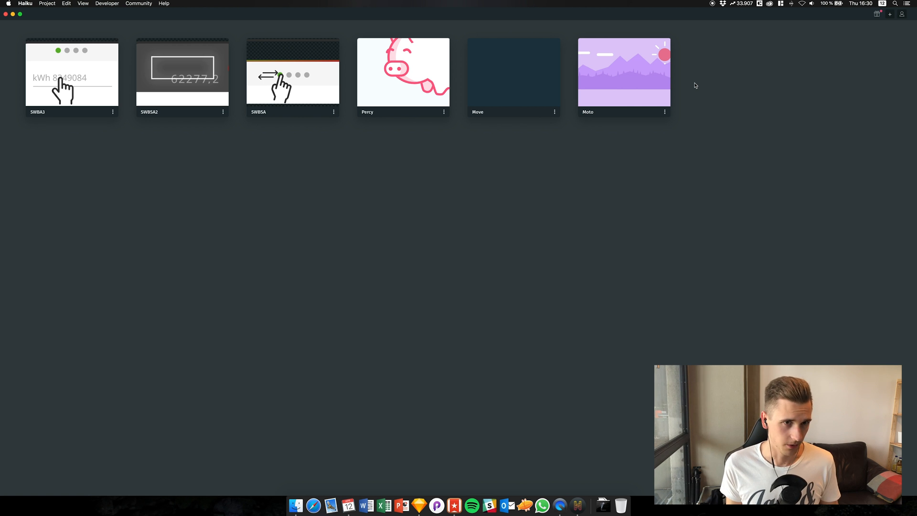
pyautogui.moveTo(292, 72)
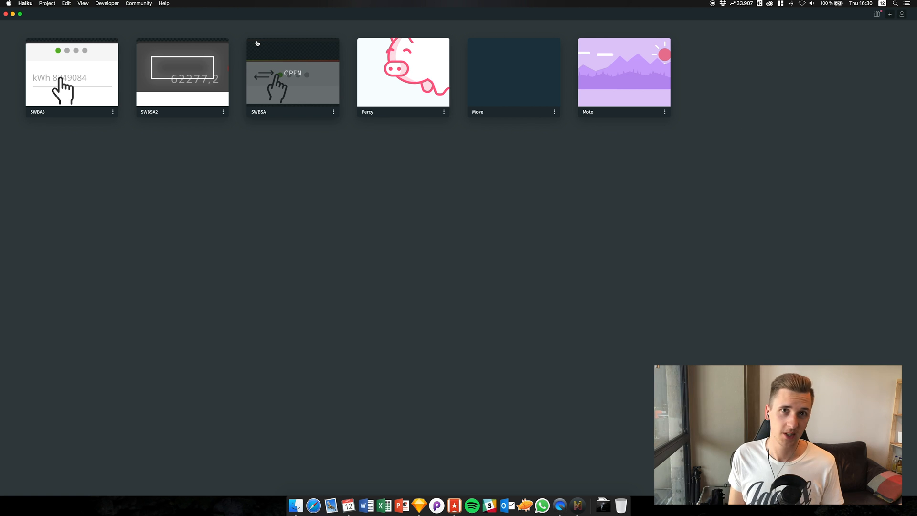
# - Reopen the SWBSA project from its dashboard card
pyautogui.click(291, 74)
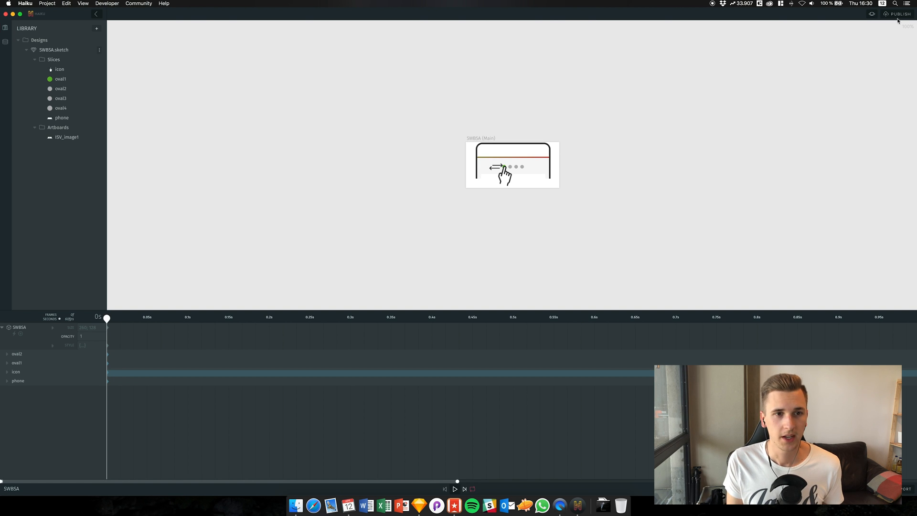
# - Publish SWBSA to show its share link and iOS Lottie JSON install option
pyautogui.click(900, 15)
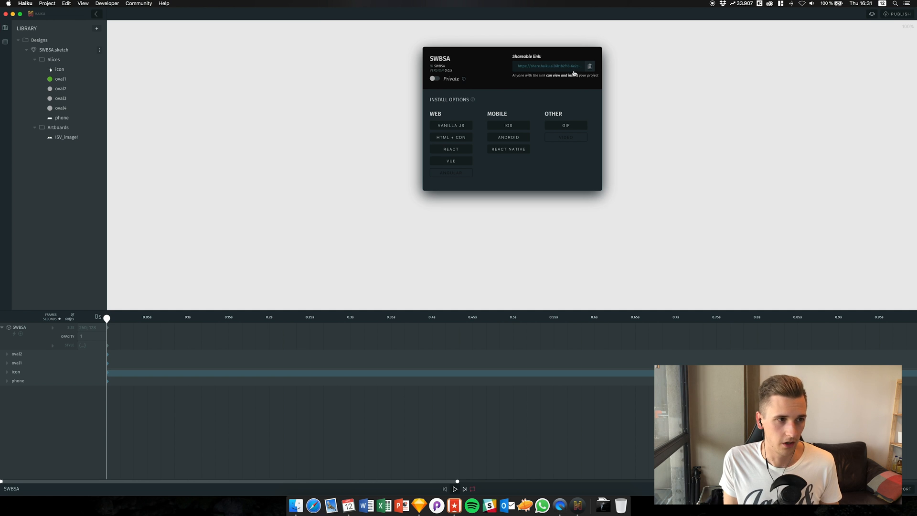
# - Show the iOS install steps for downloading and embedding lottie.json from Haiku's CDN
pyautogui.click(515, 129)
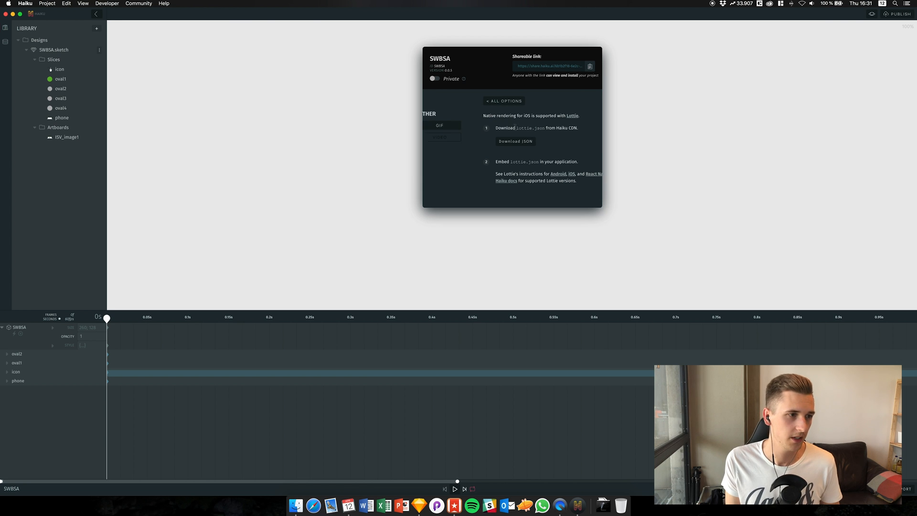